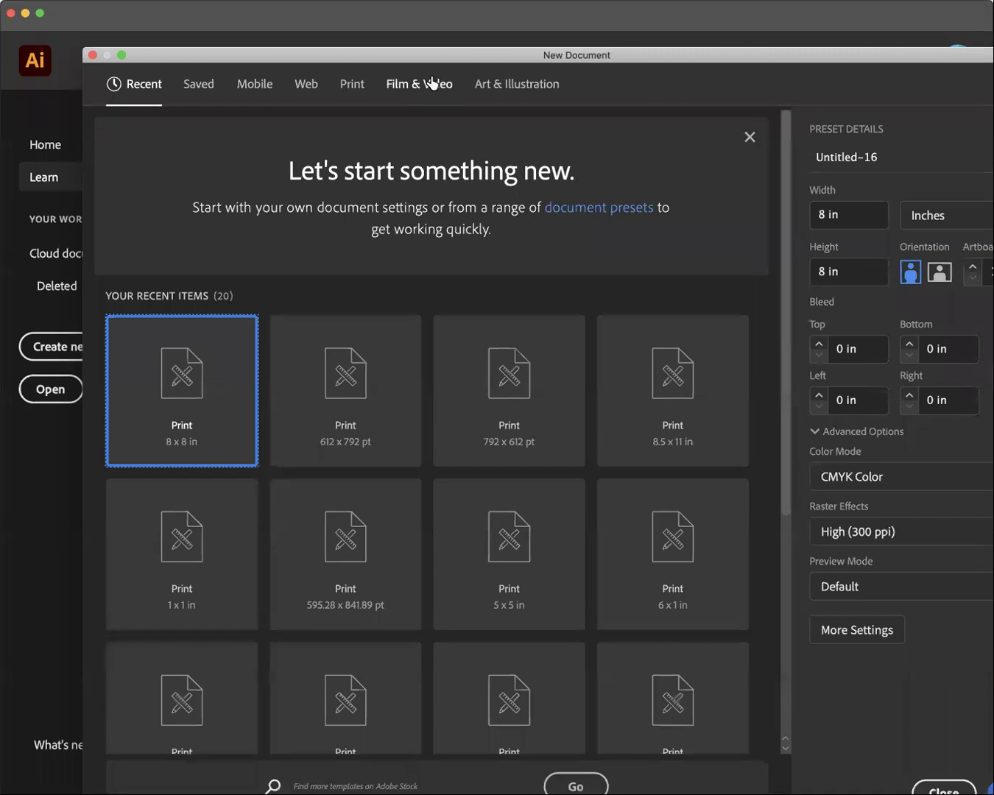
Set up a print document measured in inches, with a width of 1 in and a height of 1 in
left_click(350, 87)
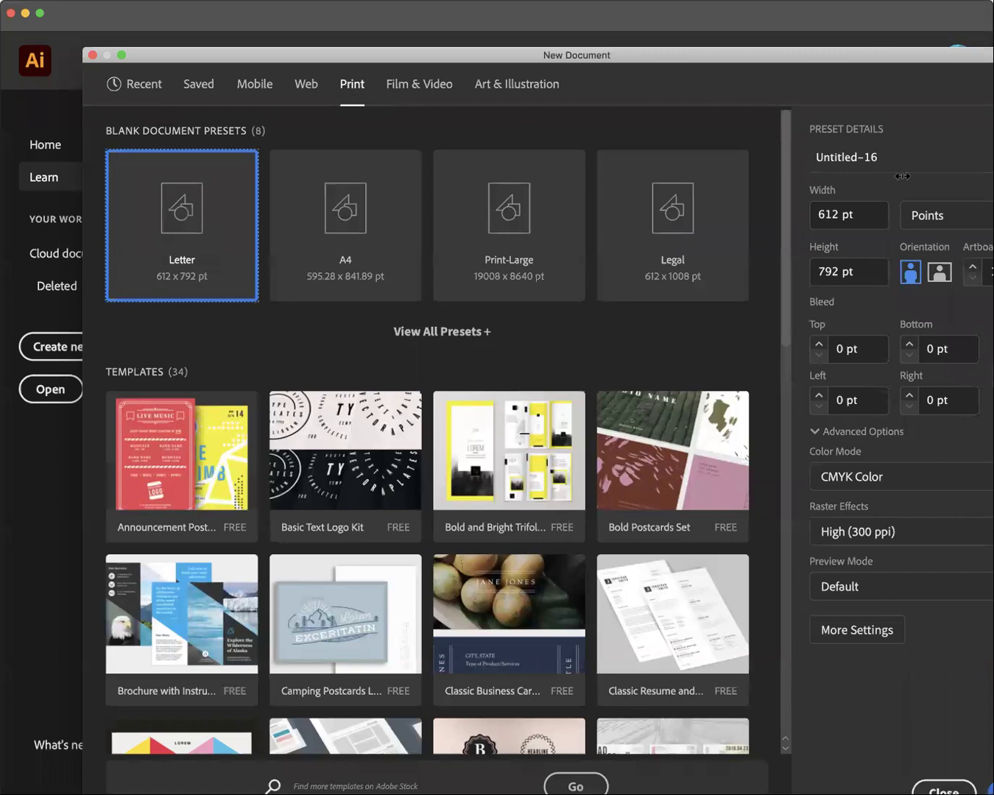
left_click_drag(807, 50, 730, 47)
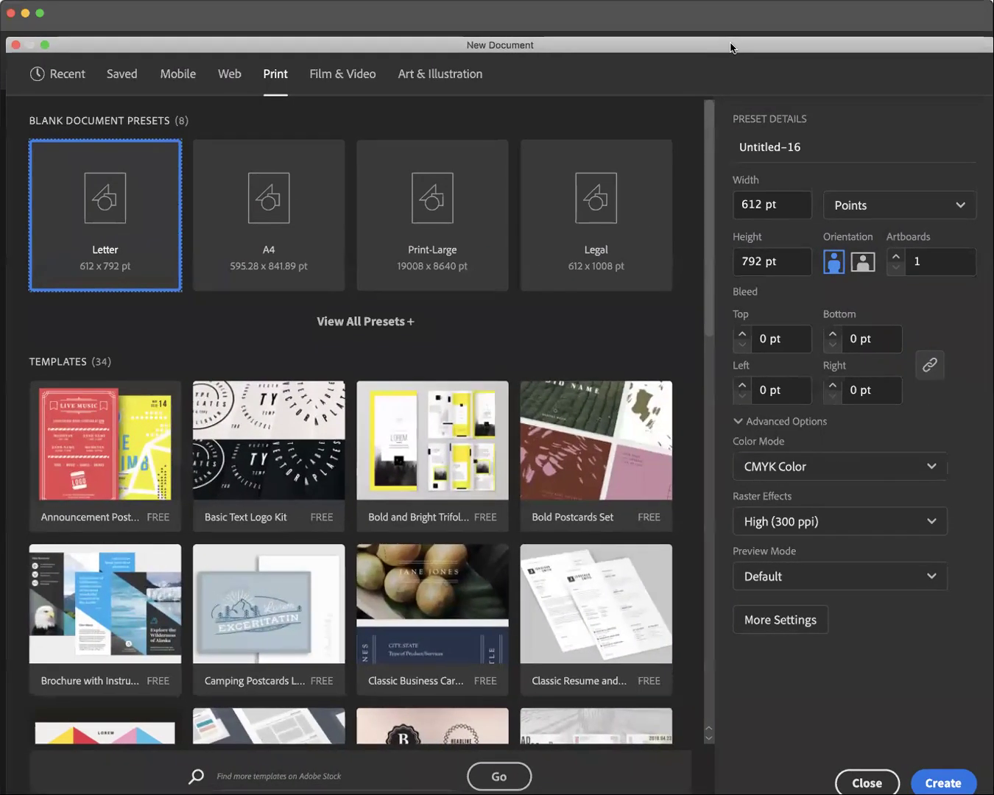
left_click(961, 209)
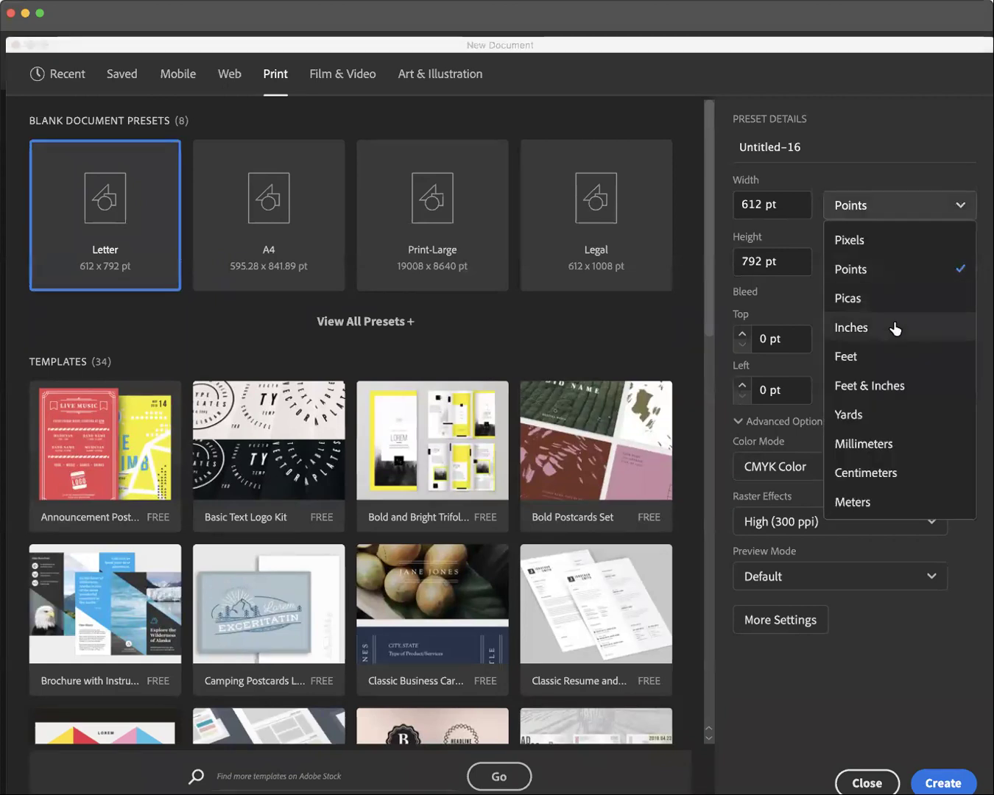
left_click(895, 330)
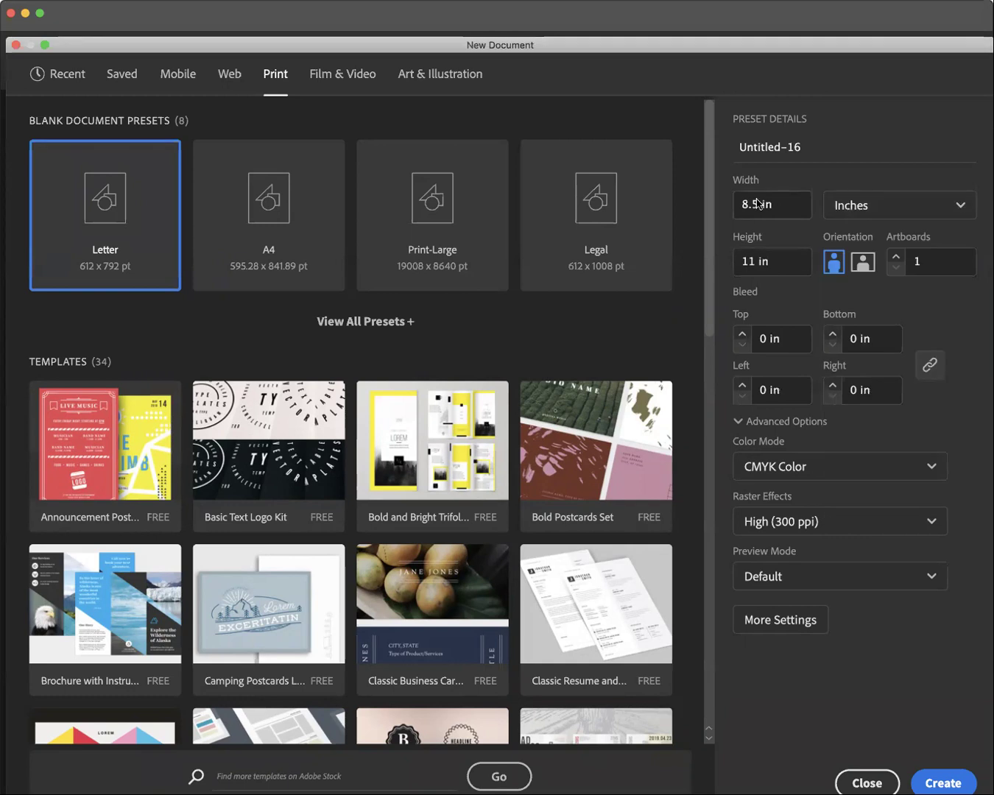
left_click_drag(758, 205, 735, 206)
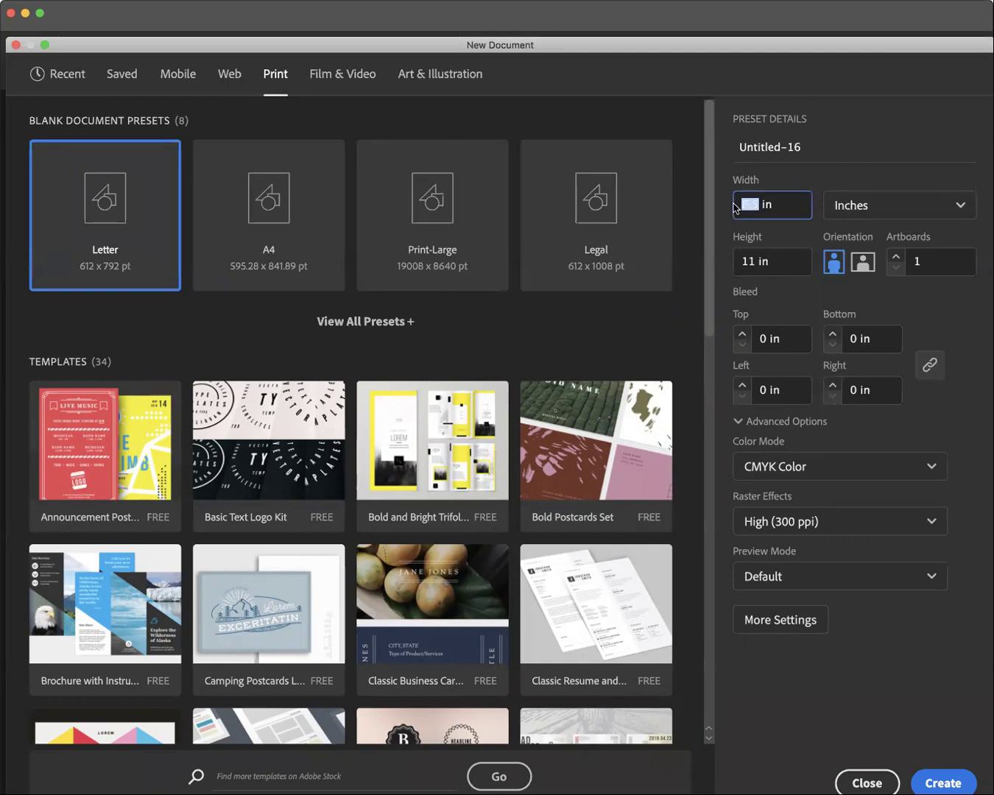
type("1")
left_click_drag(749, 263, 728, 268)
type("1")
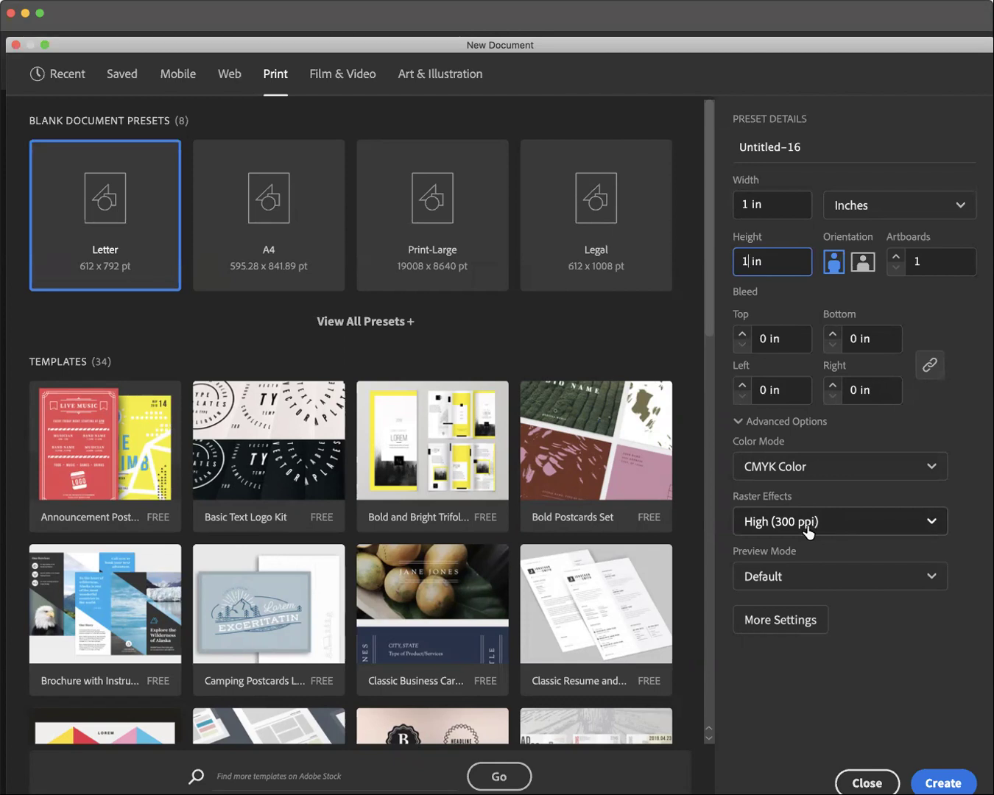
left_click_drag(594, 44, 596, 30)
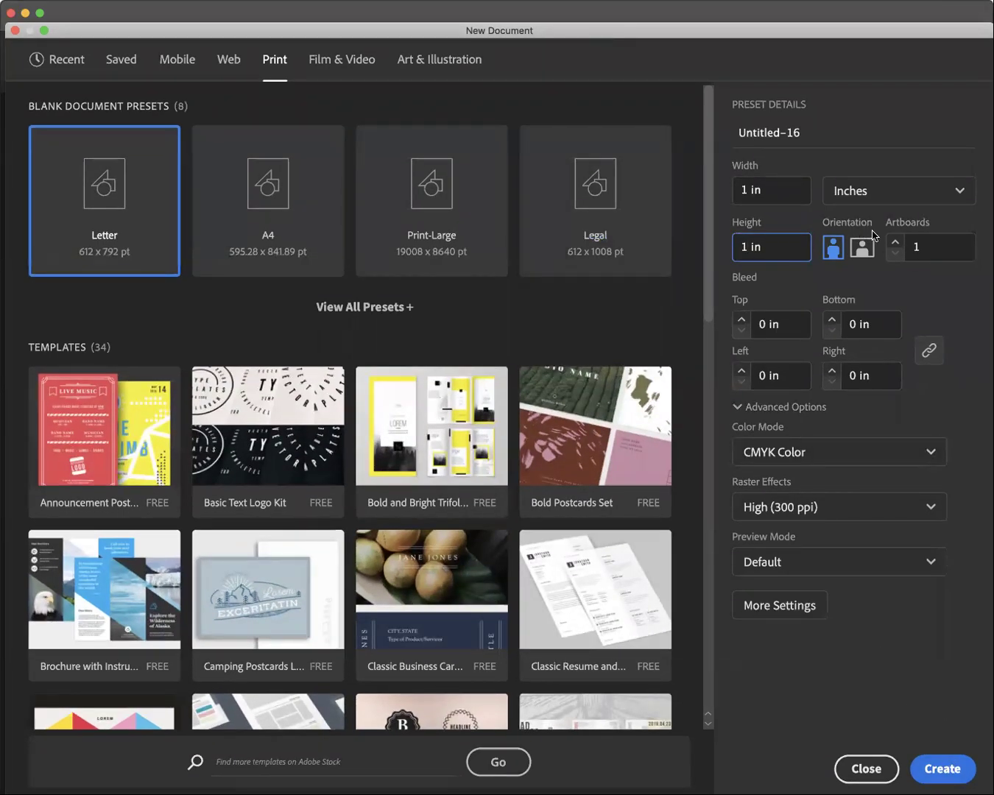
left_click(934, 249)
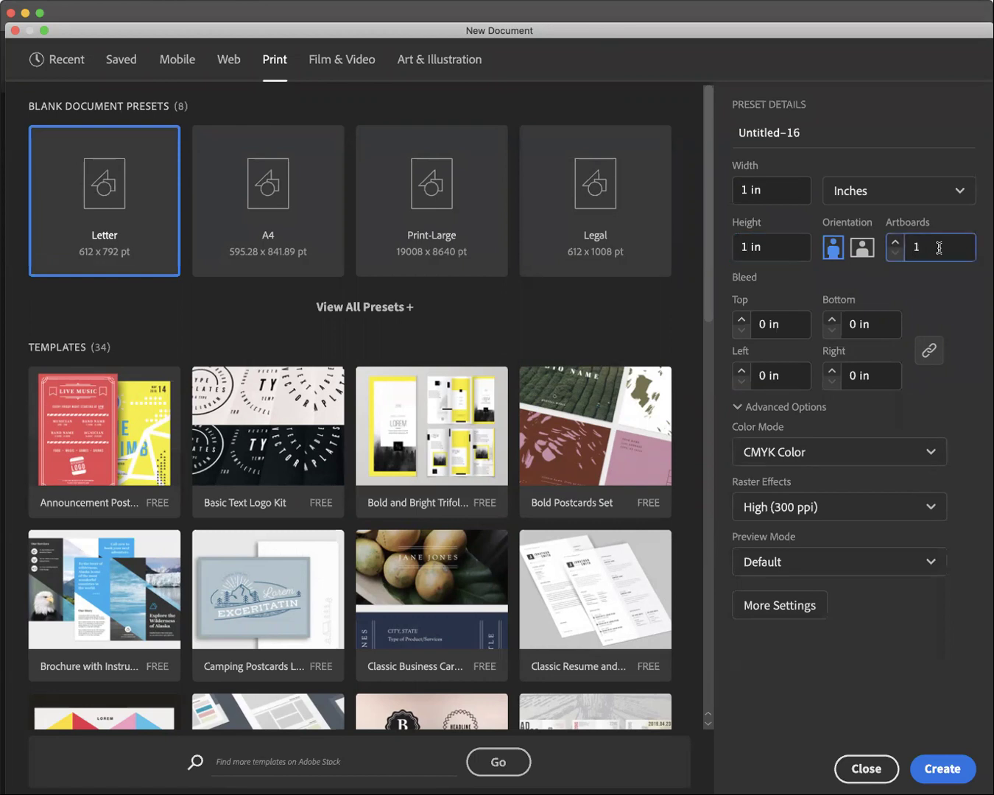
type("0")
left_click_drag(920, 248, 932, 249)
key("BackSpace")
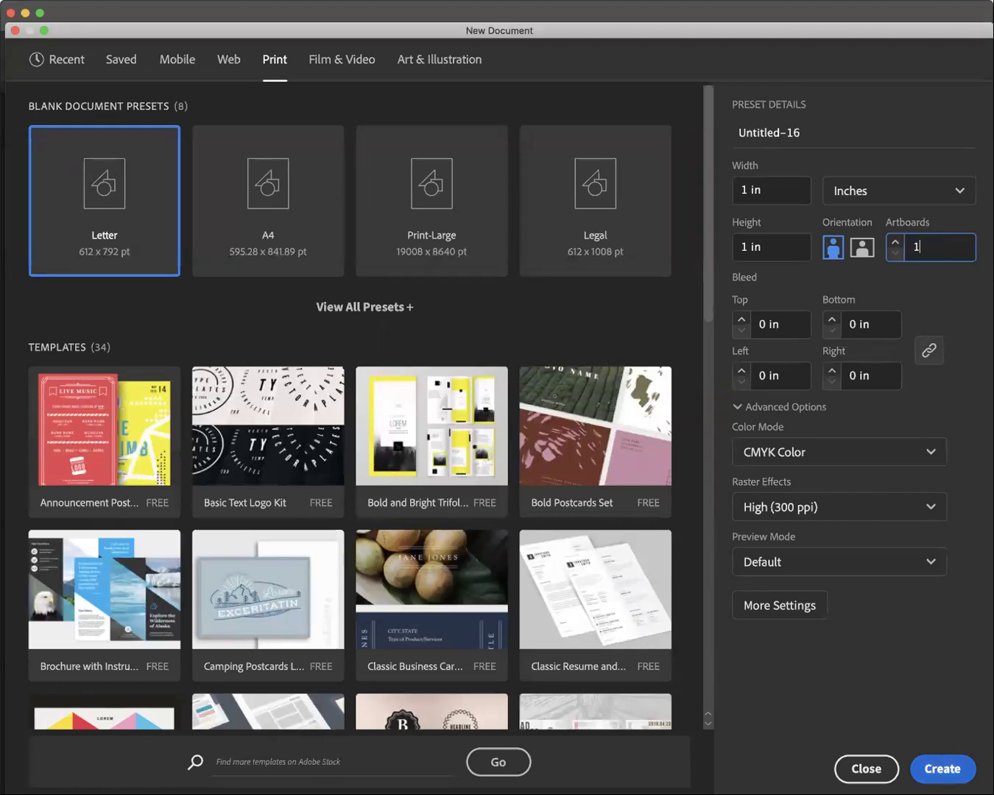
Create the document and view its artboard at actual size
left_click(941, 771)
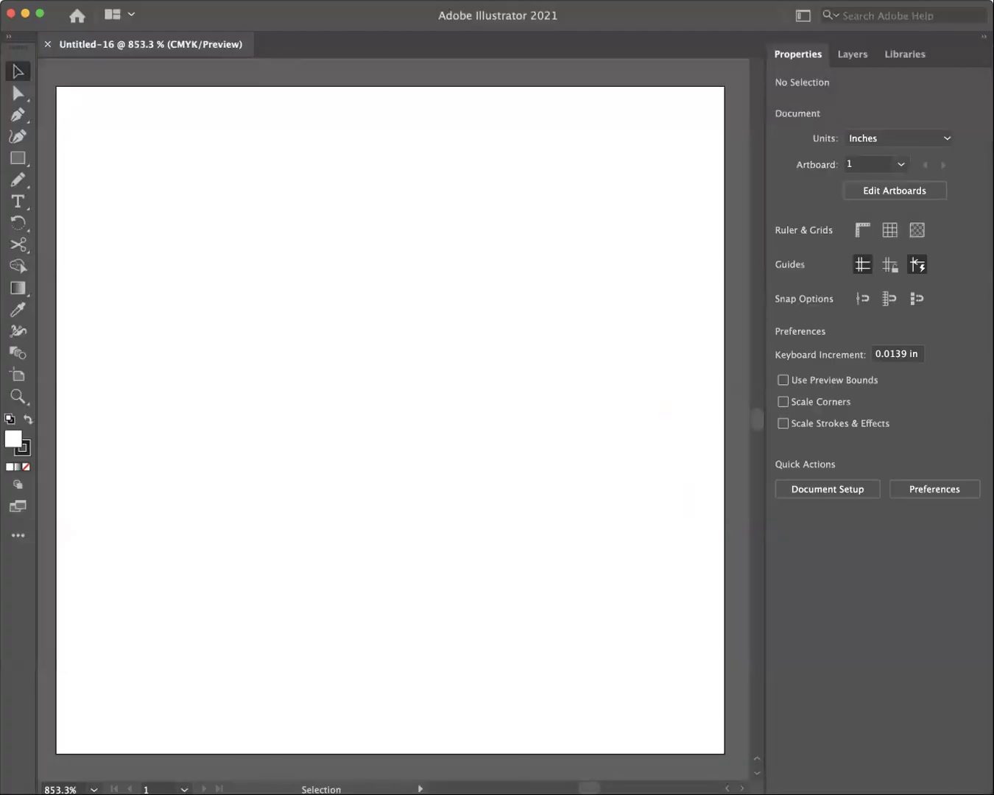
left_click(304, 1)
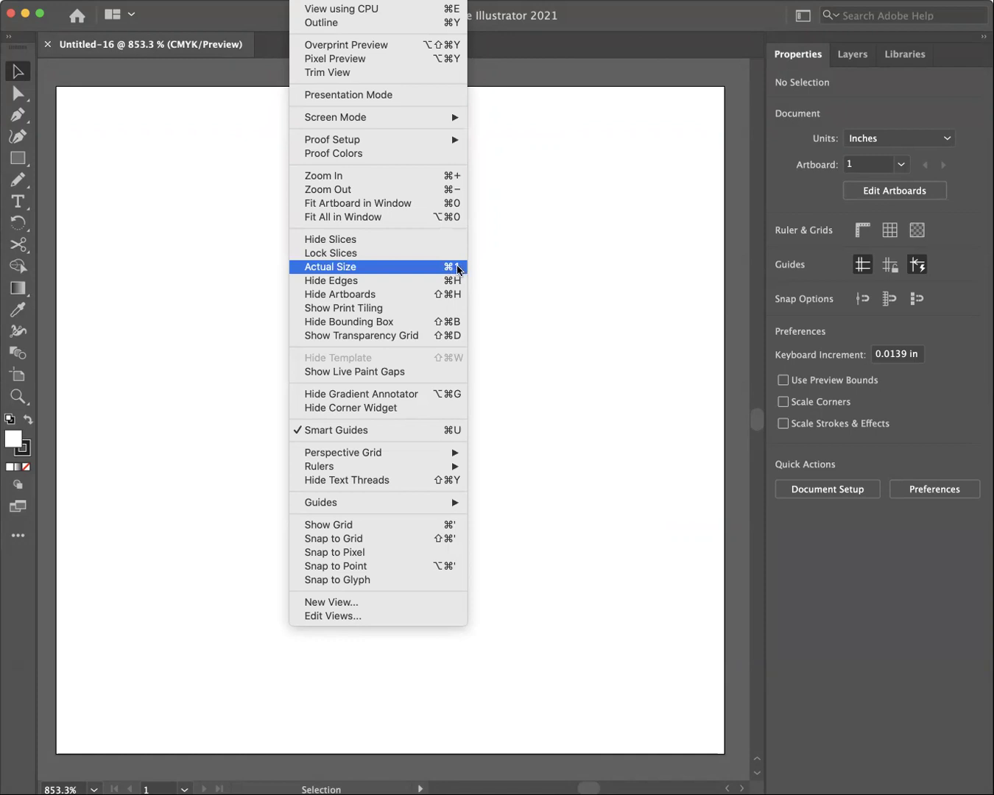
left_click(346, 268)
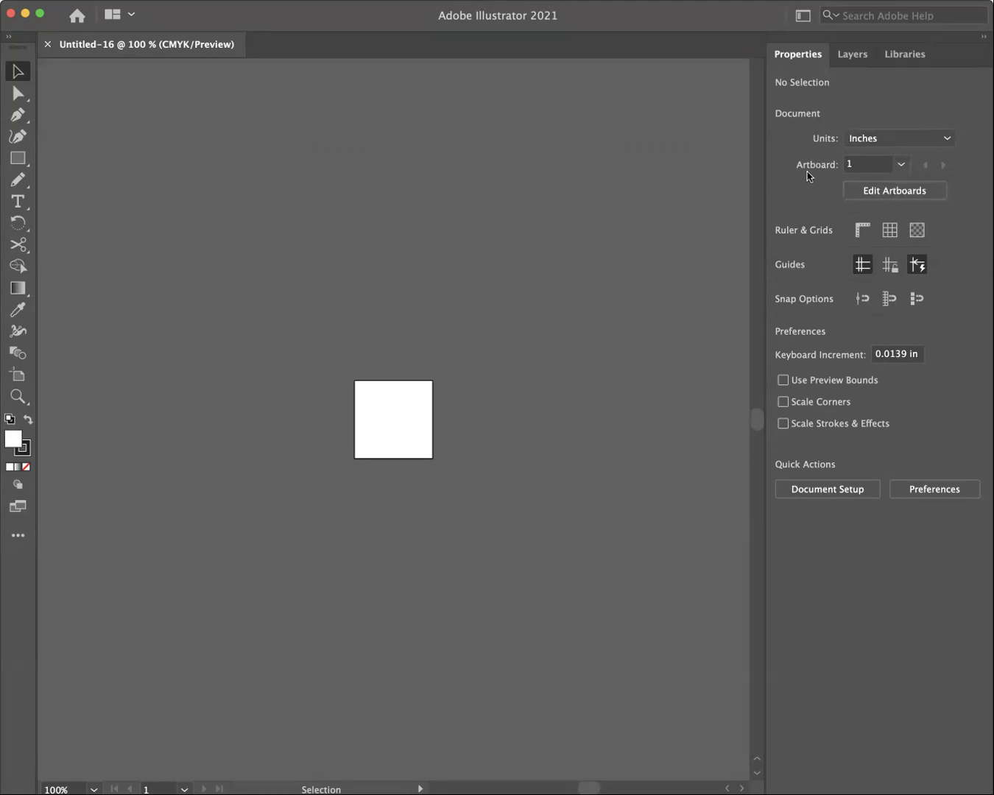
Examine Artboard 1's editing settings and Artboard Options without changing them, and return to the Selection tool
left_click(901, 165)
left_click(902, 167)
left_click(900, 195)
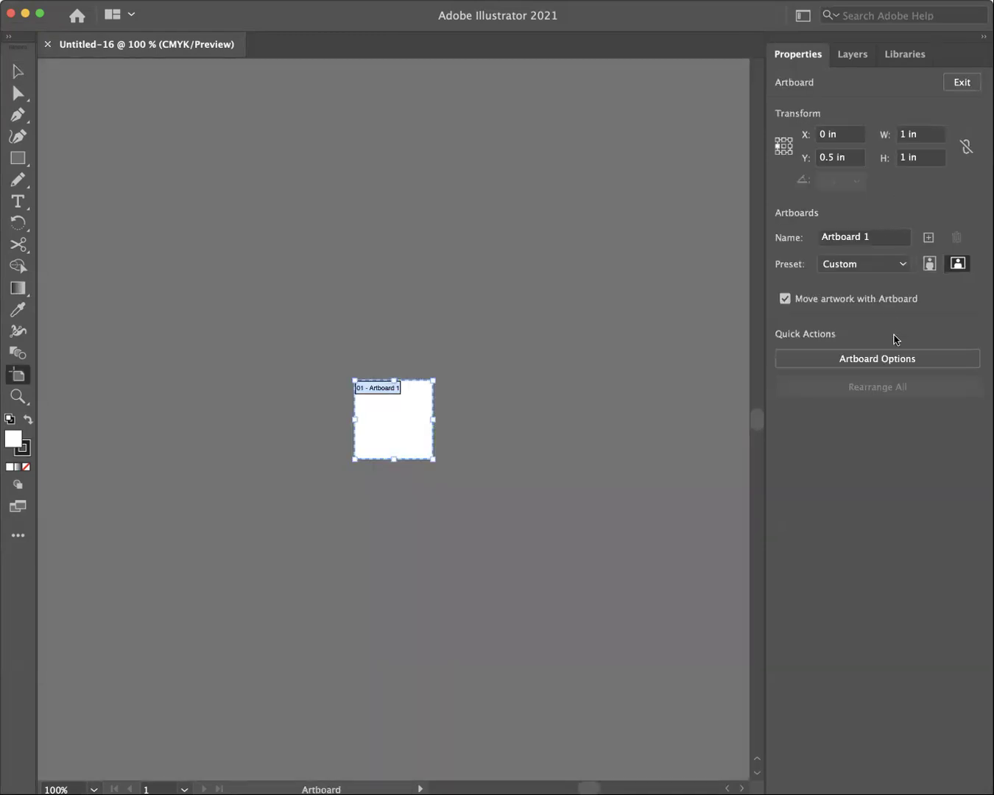
left_click(887, 359)
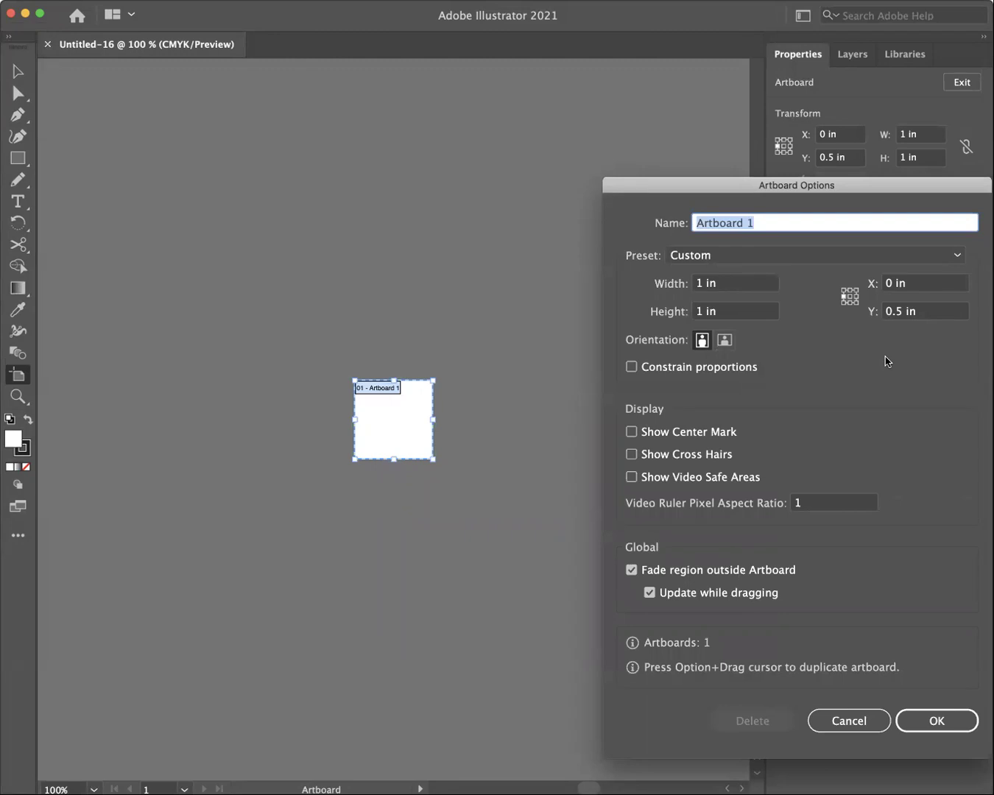
left_click(859, 720)
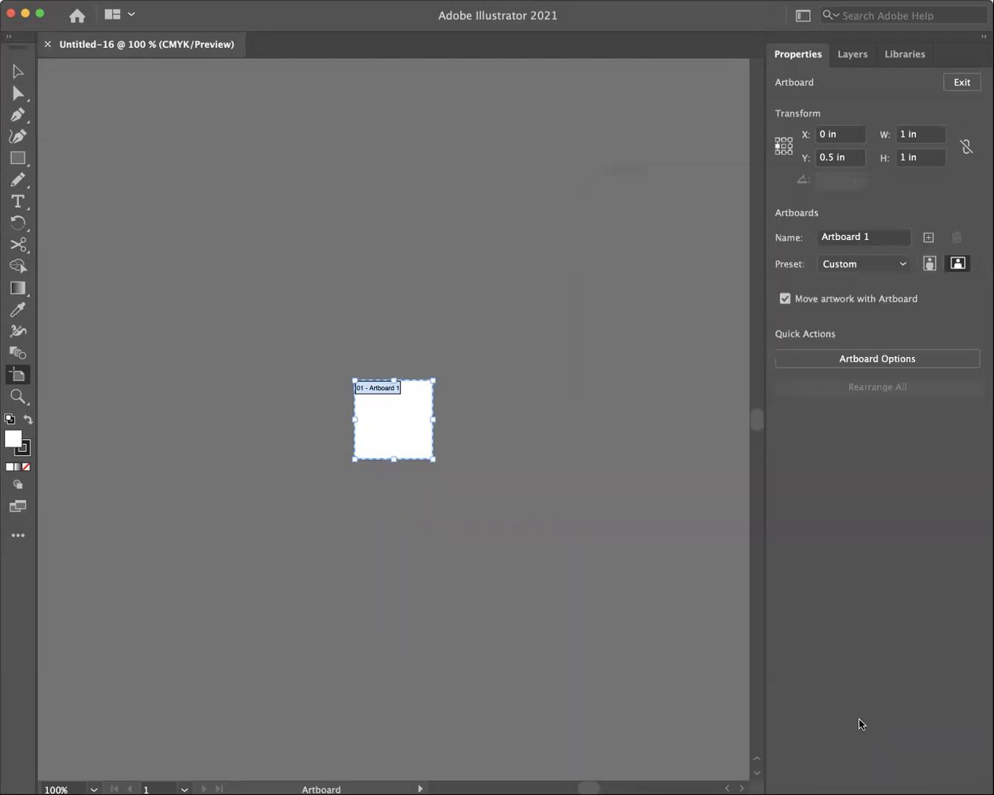
left_click(14, 71)
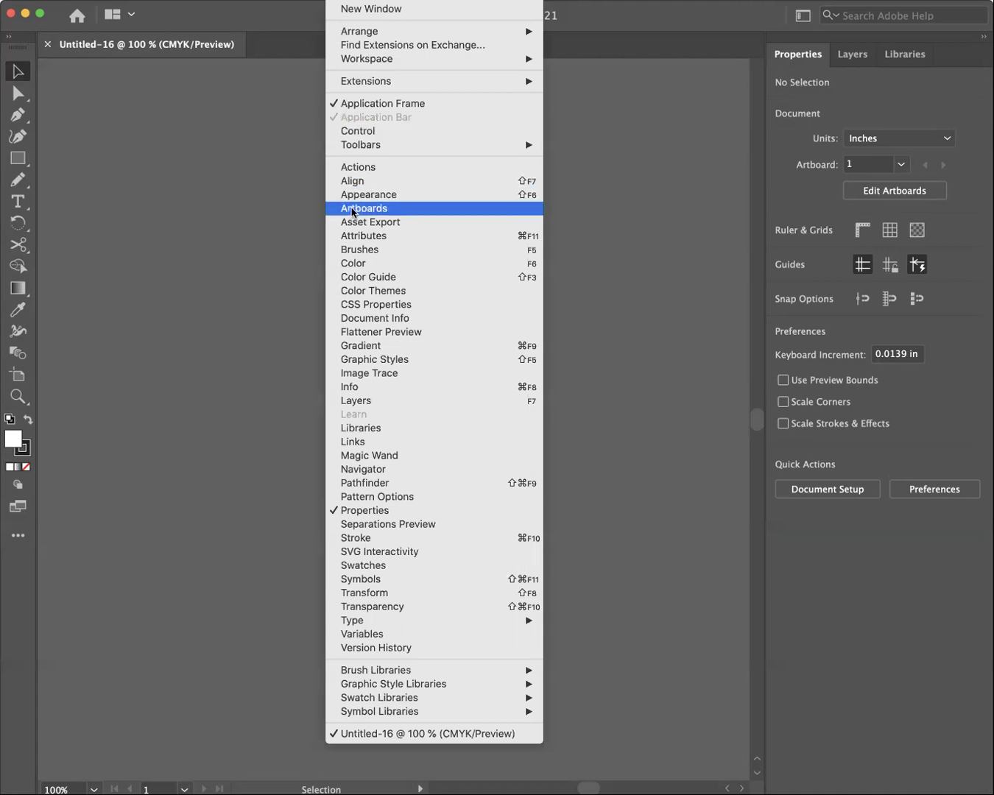
Display the list of artboards and add a second artboard to the document
left_click(352, 209)
left_click_drag(582, 225, 623, 257)
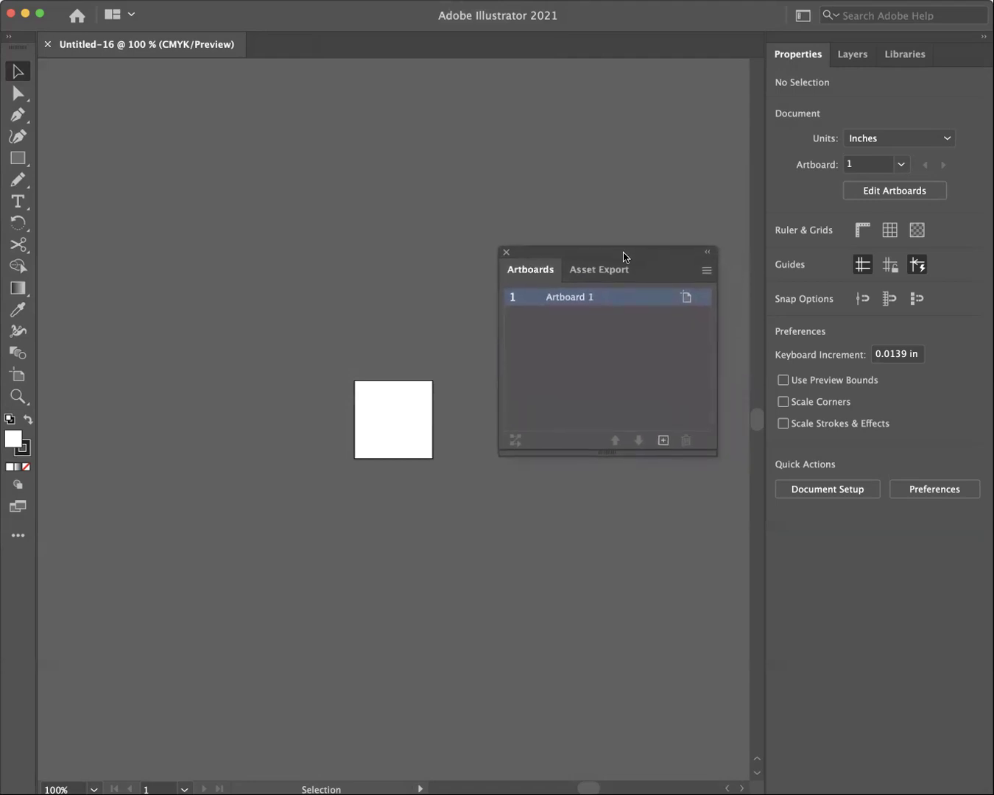
left_click(663, 441)
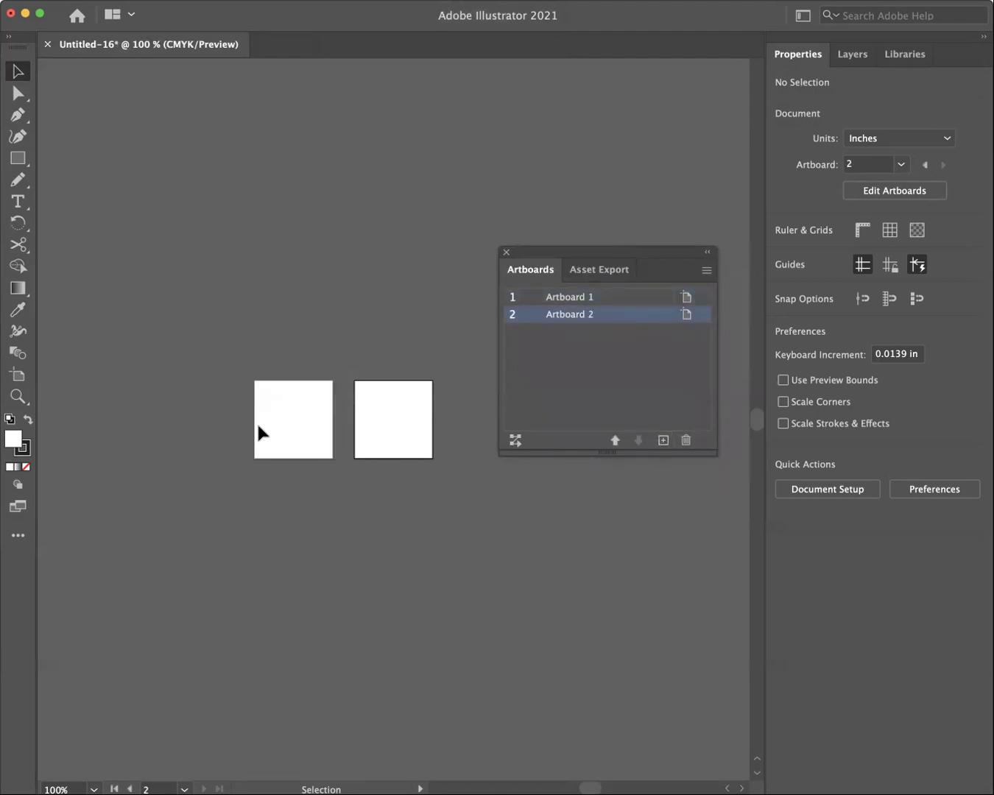
Draw a square about 0.31 in wide in the upper-left area of the second artboard and deselect it
left_click(18, 158)
left_click_drag(364, 391, 388, 414)
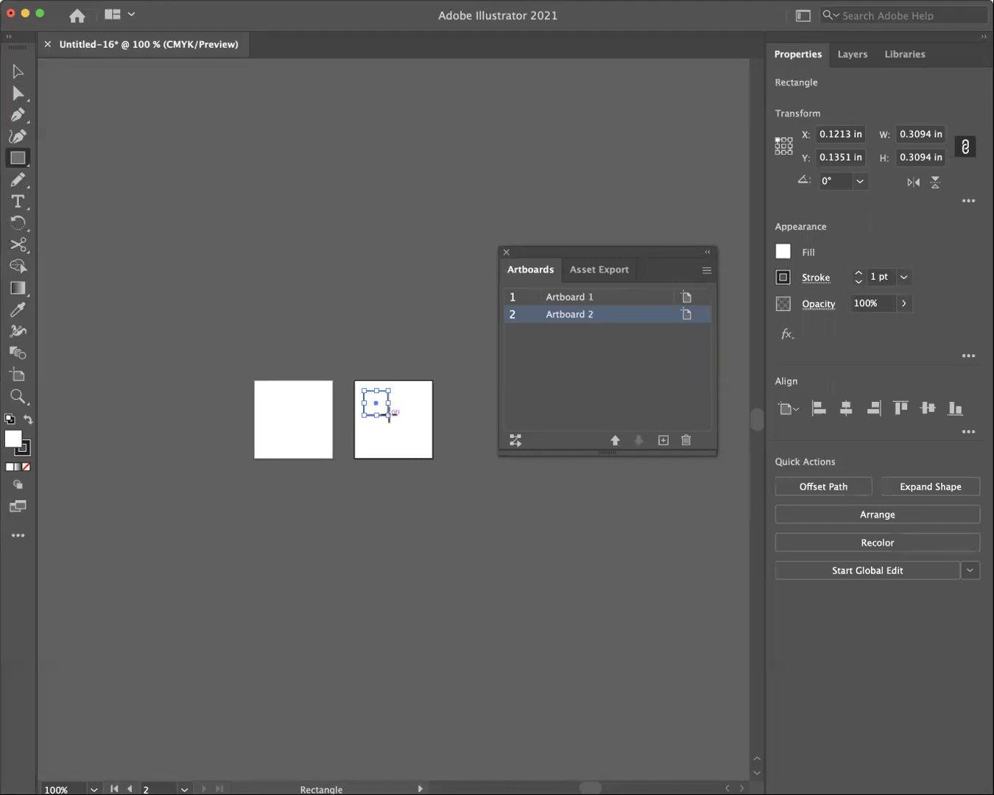
left_click(17, 74)
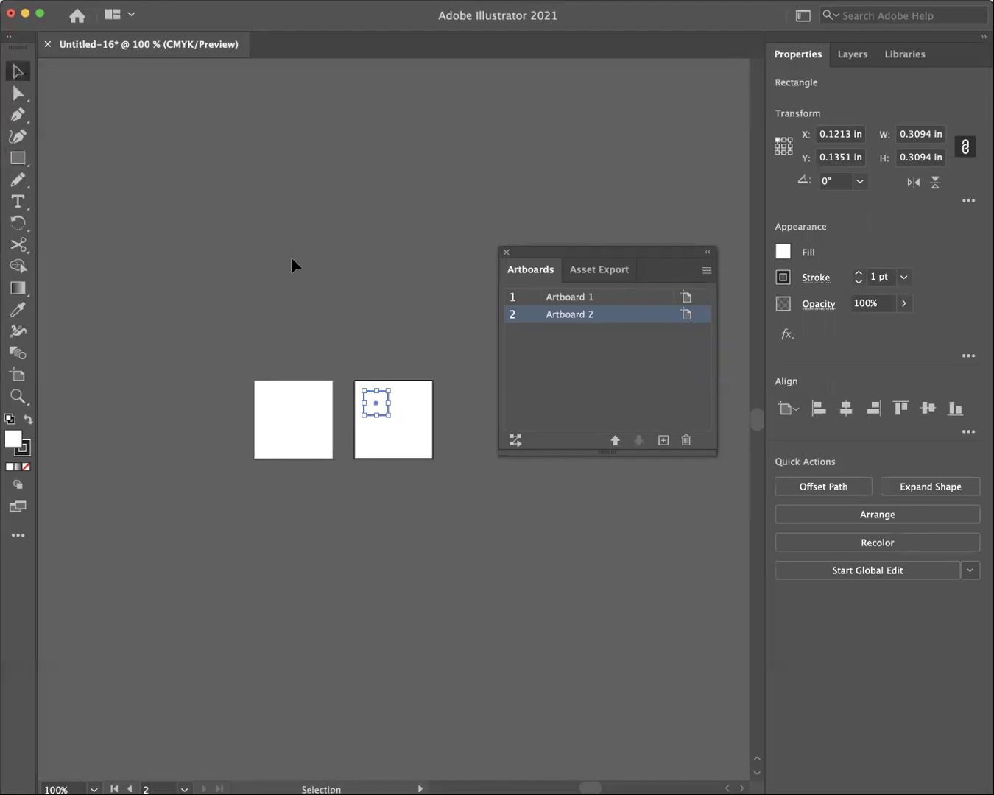
left_click(319, 273)
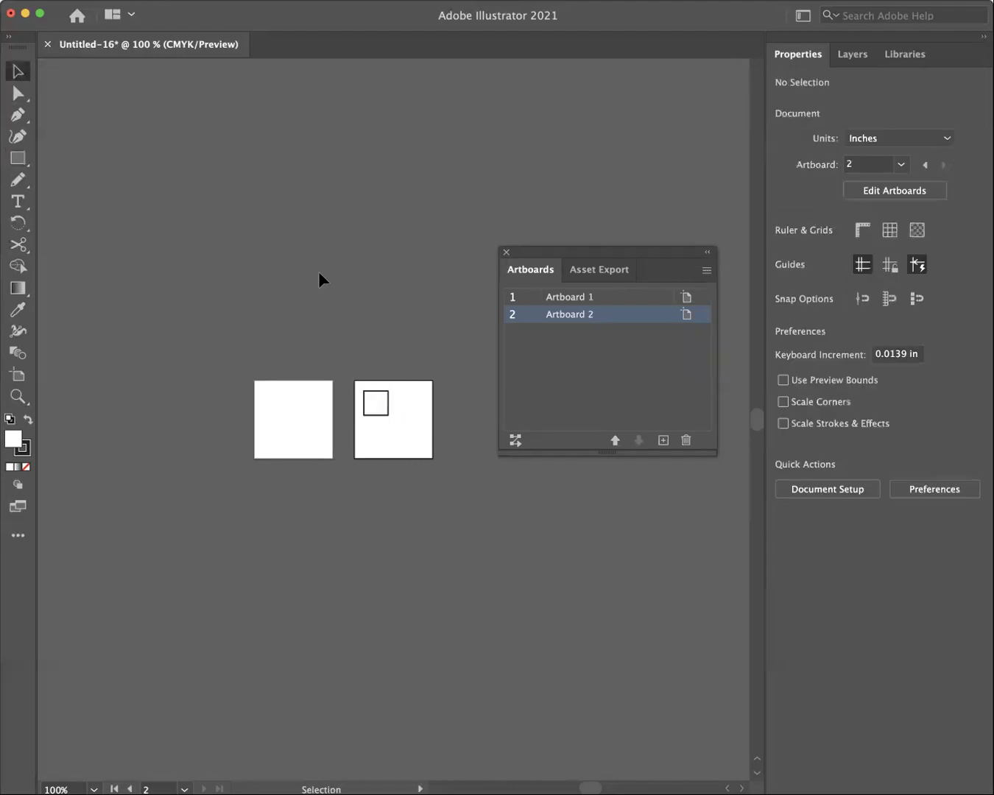
Duplicate Artboard 2 together with its square
double_click(589, 317)
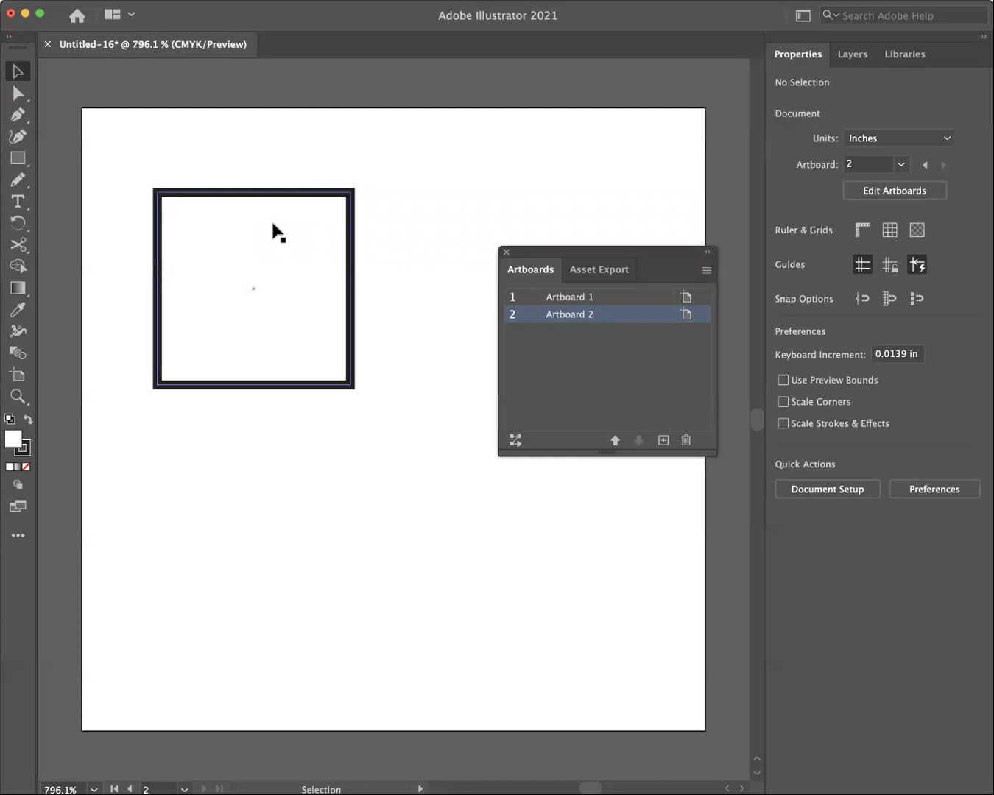
left_click(705, 271)
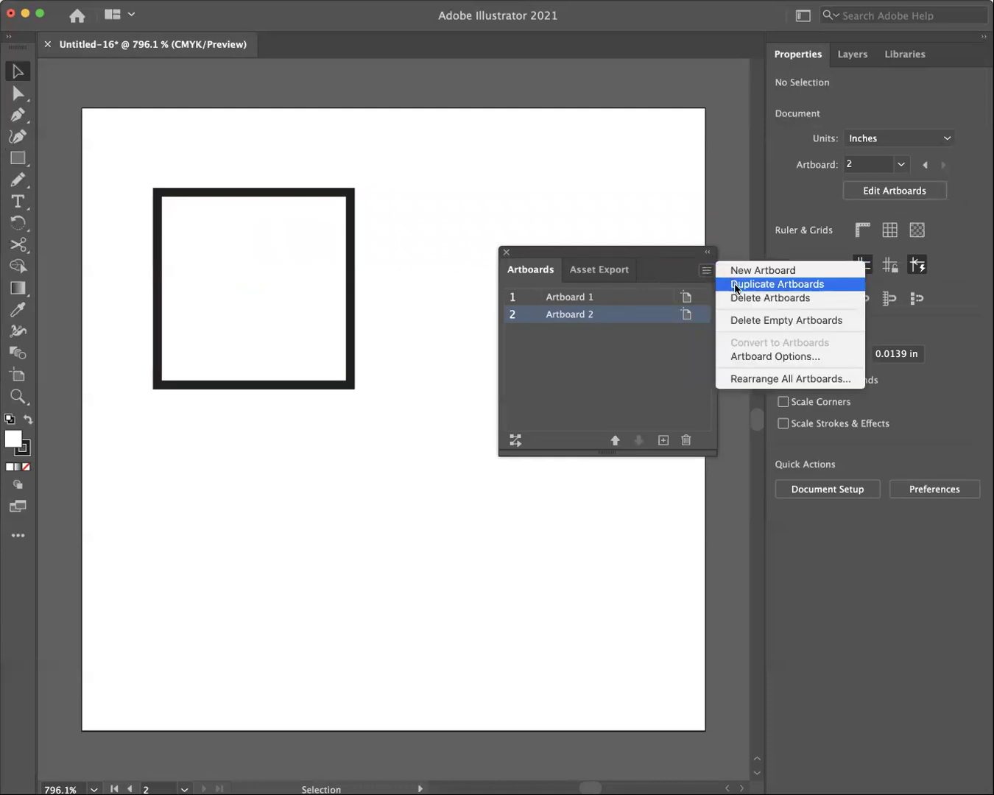
left_click(735, 286)
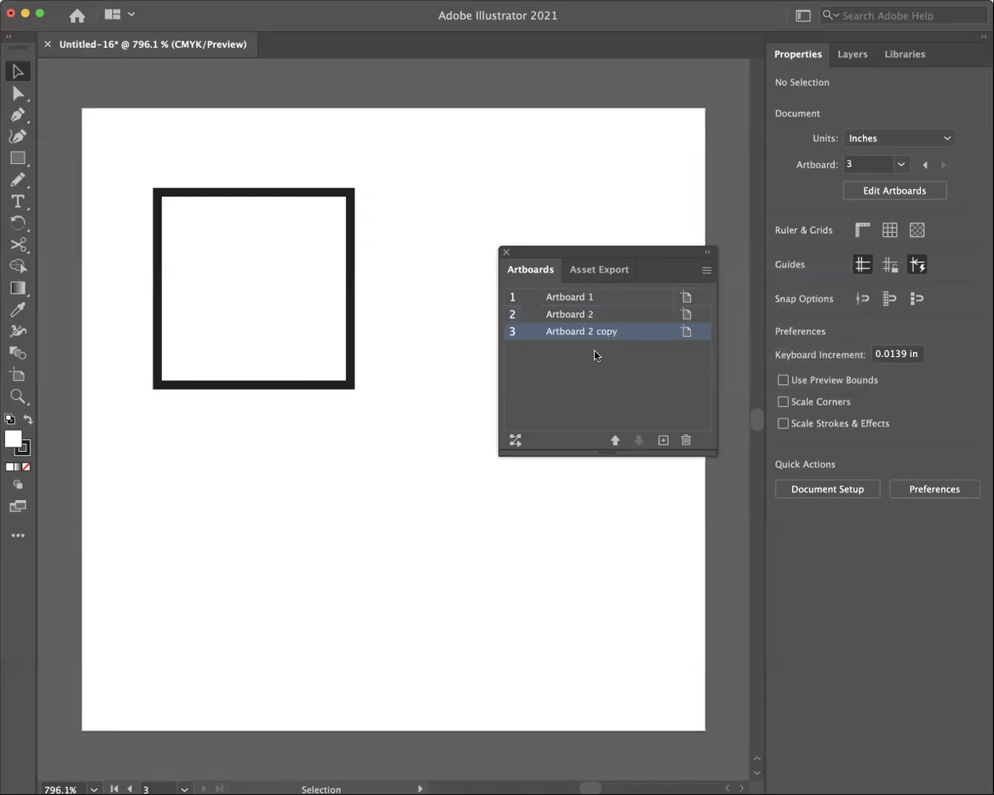
Move the square on the duplicated artboard straight down to its lower-left area and deselect it
left_click(313, 0)
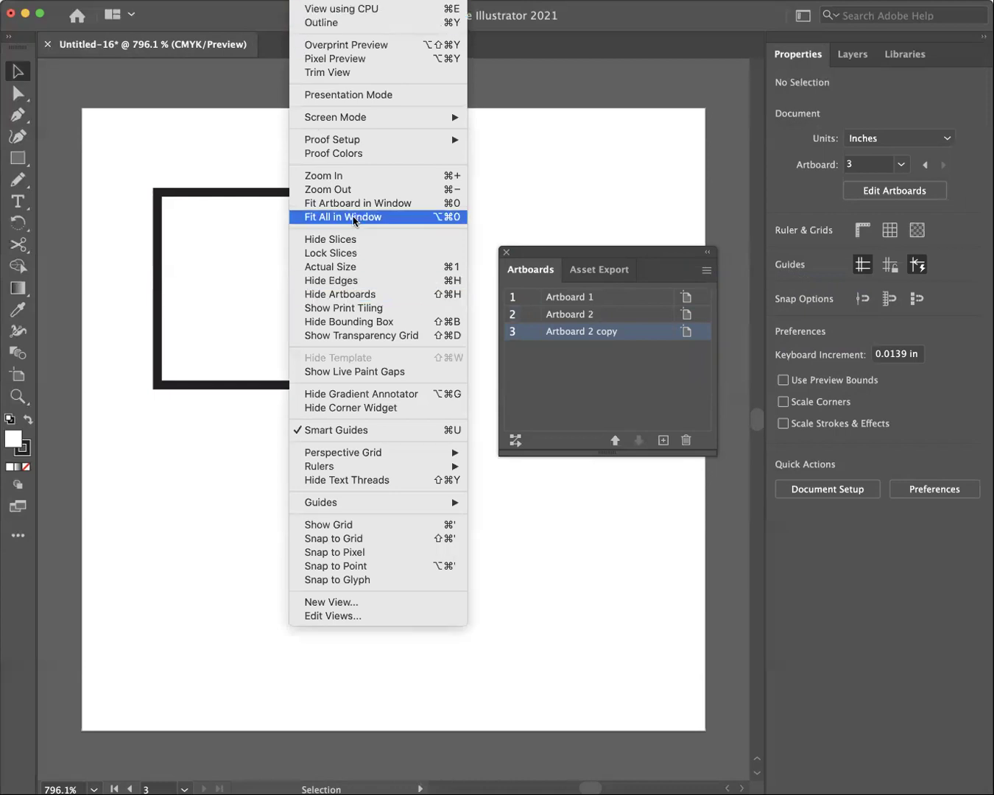
left_click(354, 216)
left_click_drag(627, 251, 603, 68)
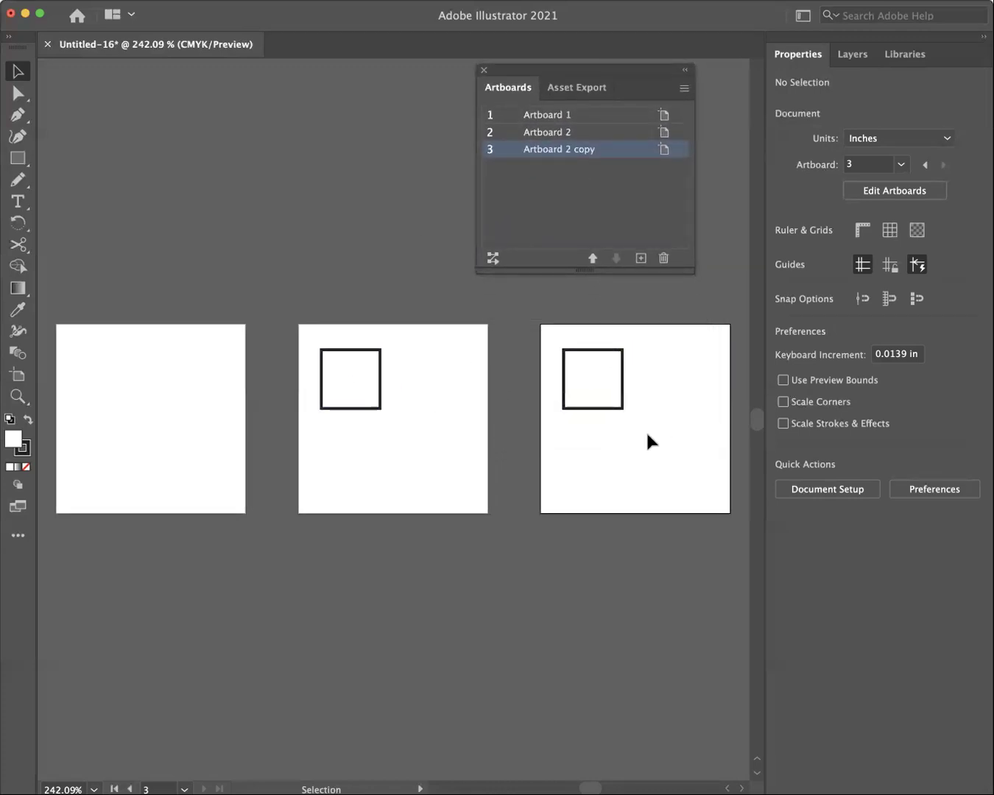
left_click_drag(590, 374, 591, 462)
left_click(561, 290)
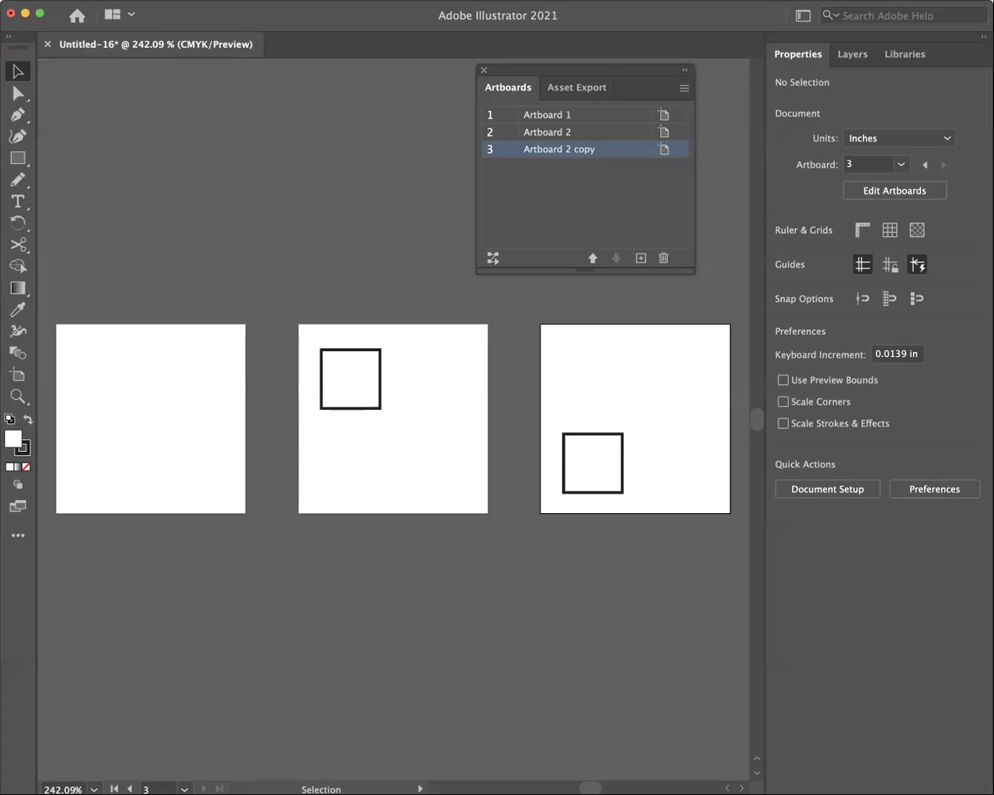
Rearrange all artboards into 2 columns
left_click(684, 89)
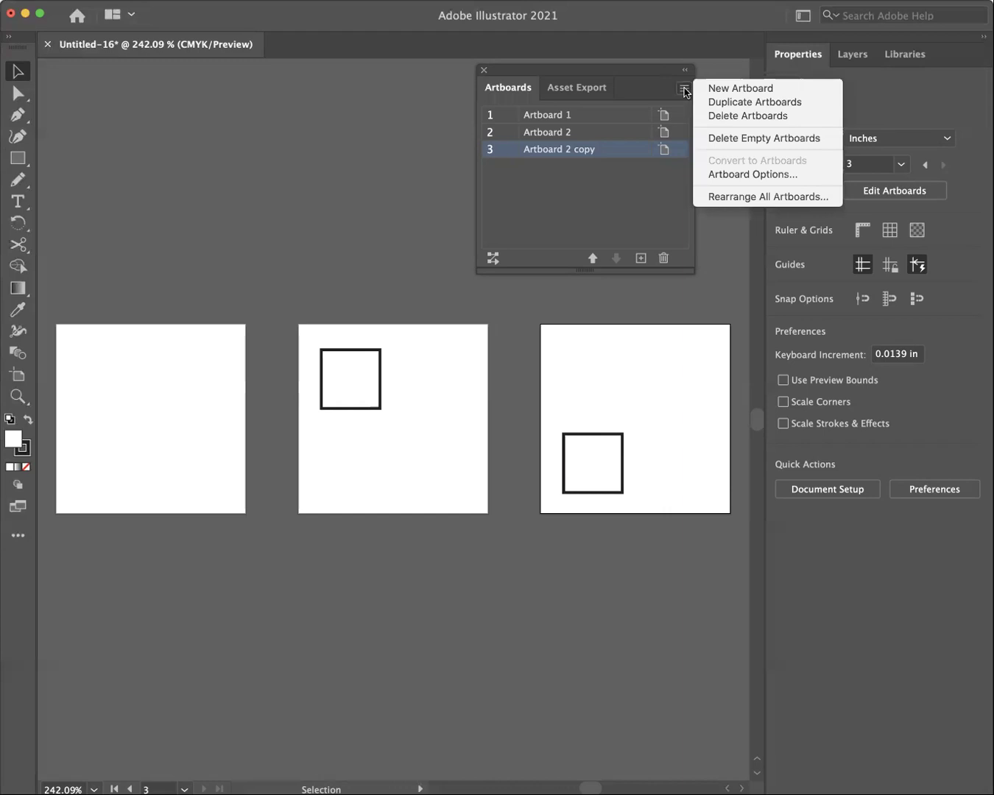
left_click(747, 198)
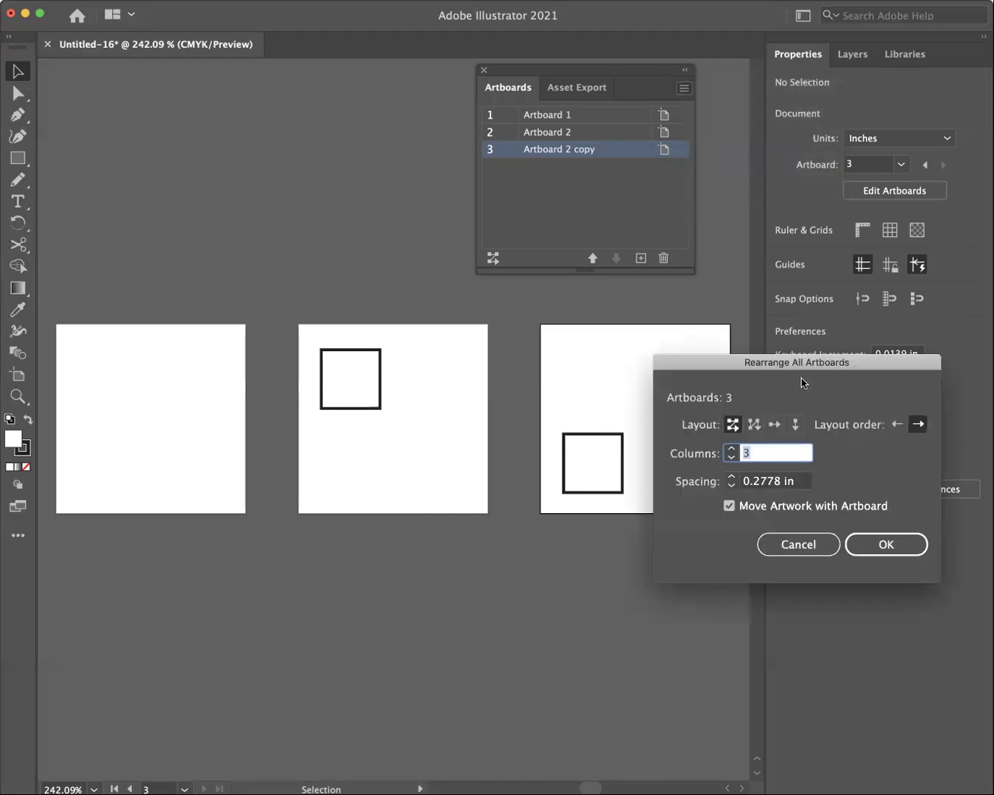
left_click(731, 461)
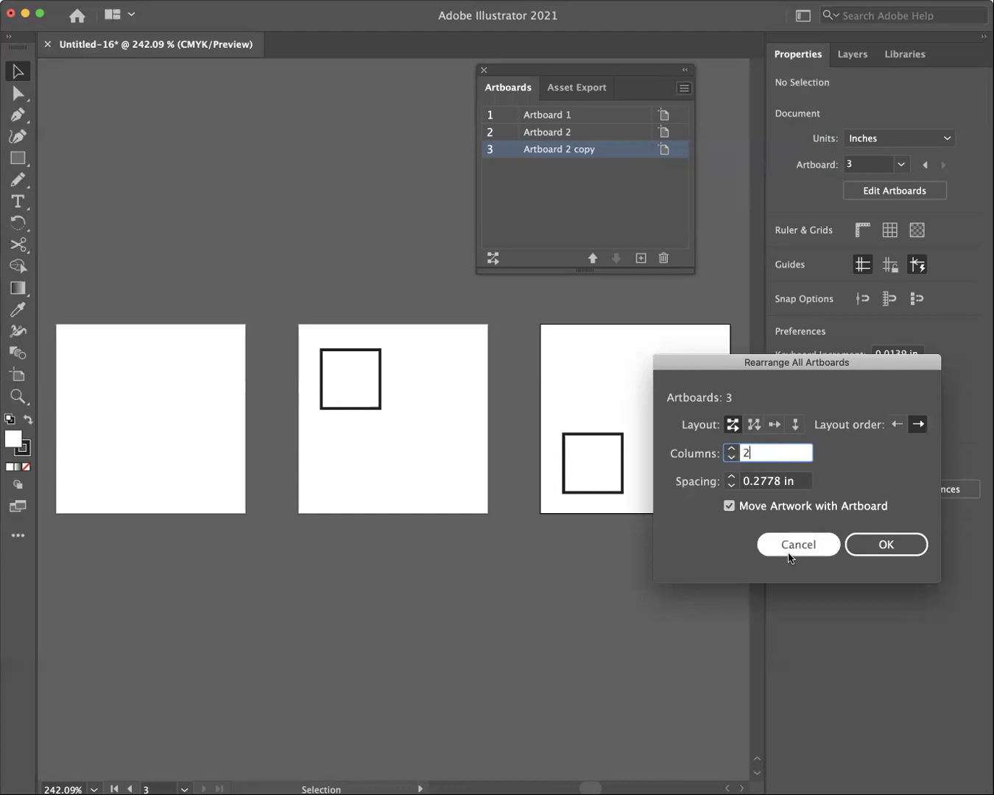
left_click(893, 545)
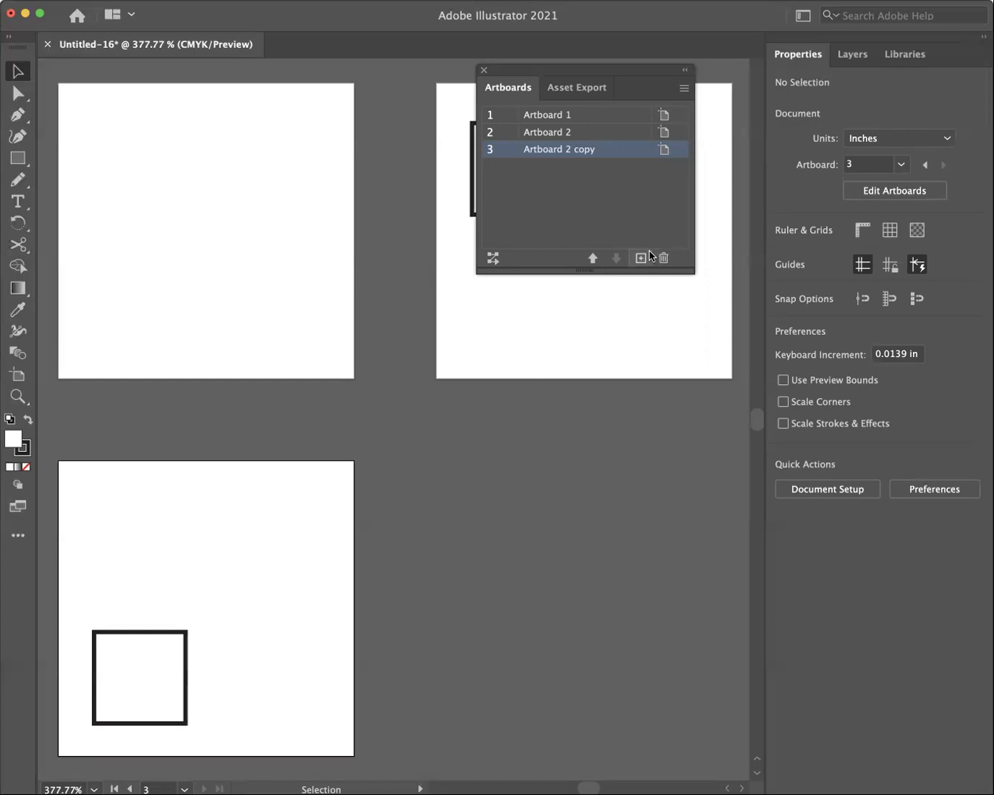
Check the Rearrange All Artboards settings and accept them unchanged
left_click(684, 88)
left_click(727, 197)
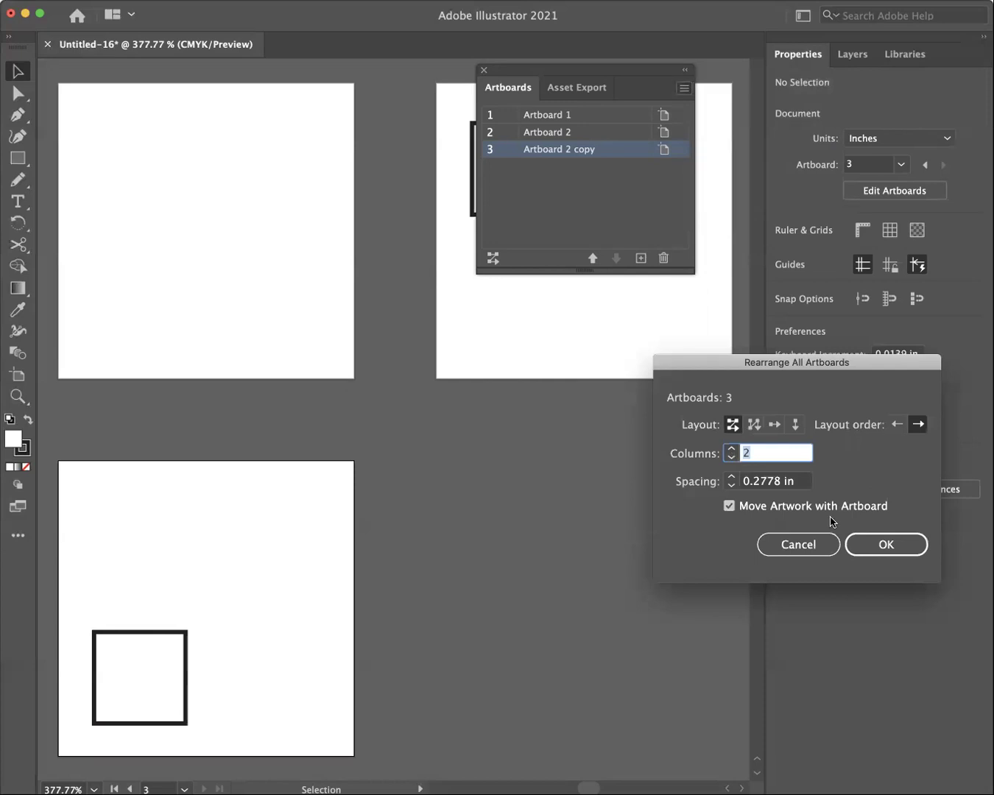
left_click(881, 546)
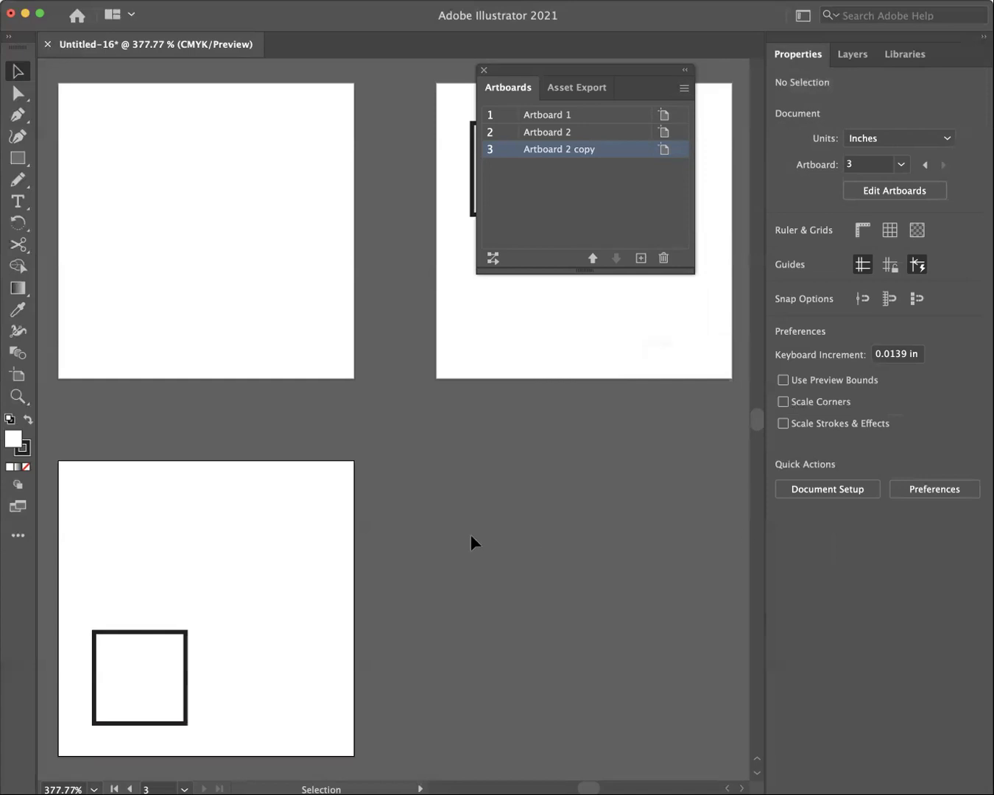
Zoom out to 200% and move the floating artboard list clear of the artboards to see the whole arrangement
key("a")
key("super+minus")
key("super+minus")
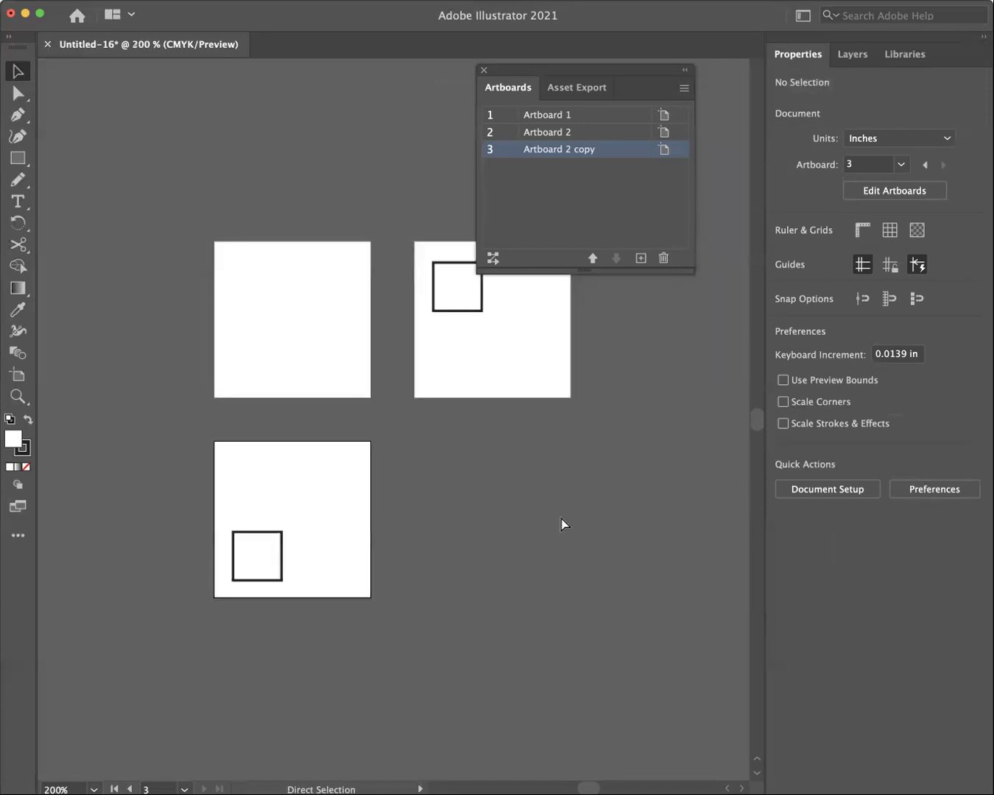
key("v")
left_click_drag(510, 72, 504, 470)
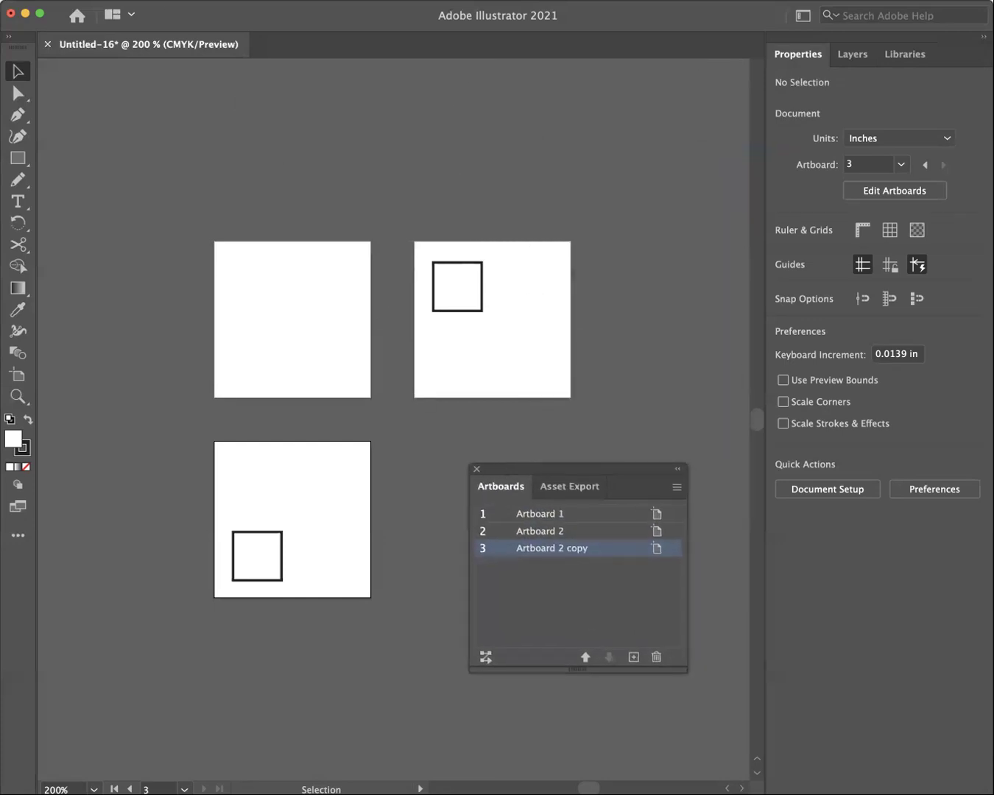
left_click(85, 0)
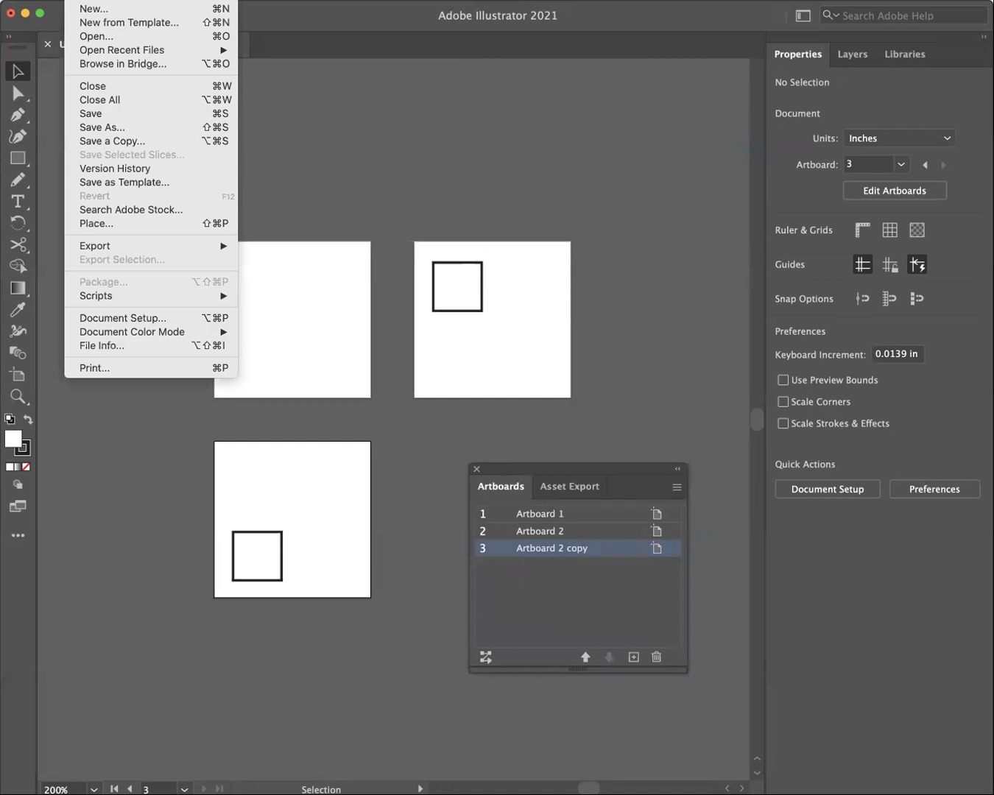
key("Escape")
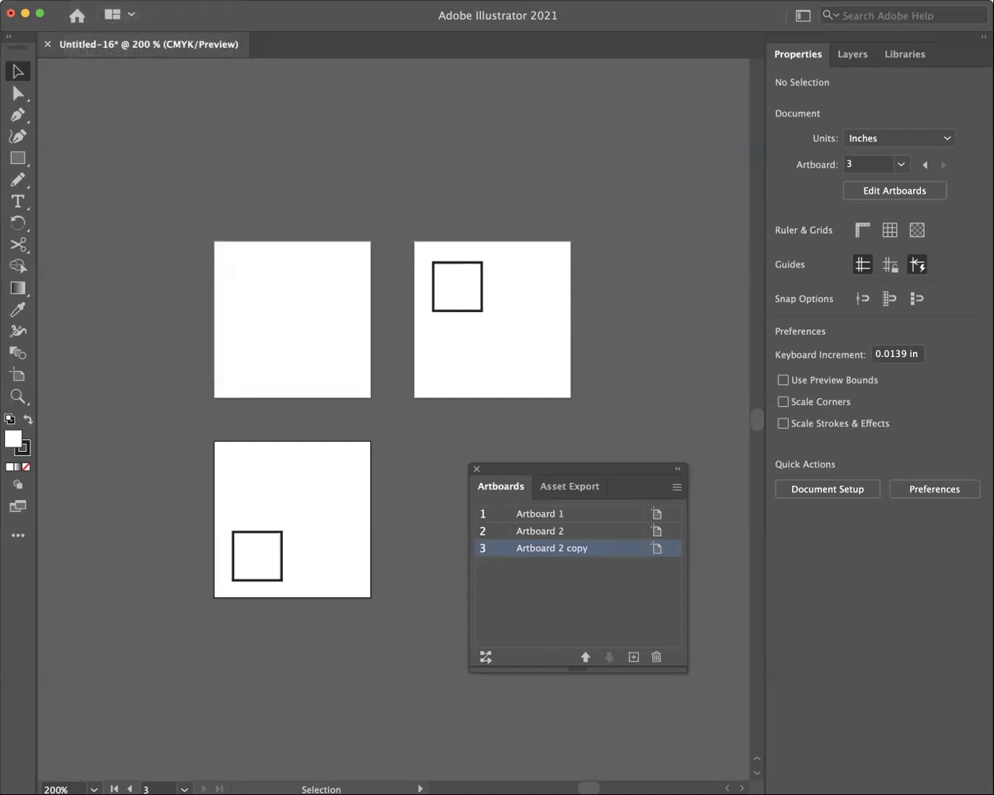